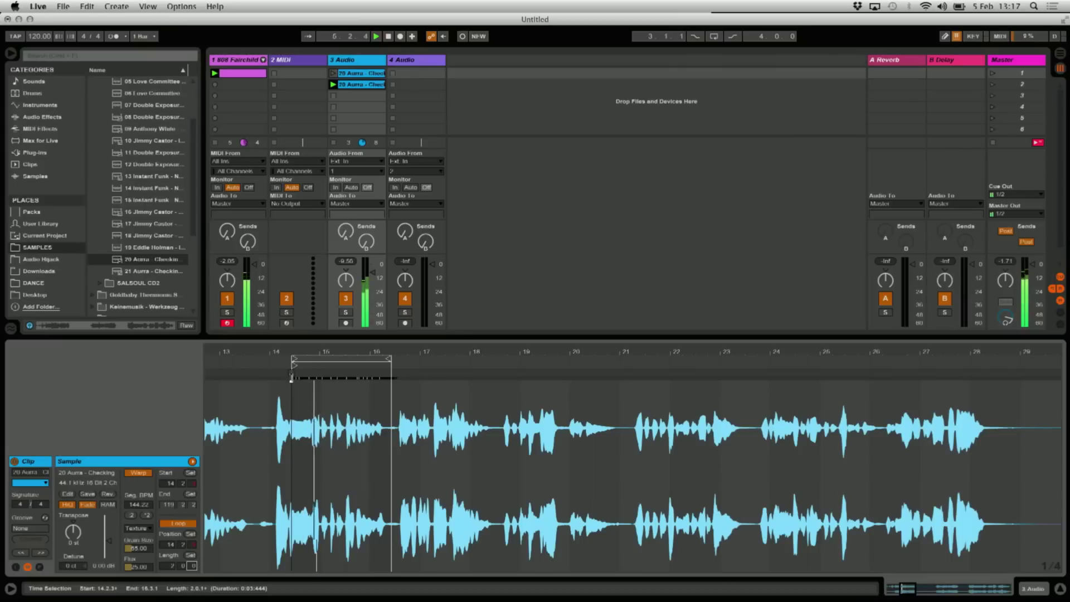
Step: Add warp markers across the vocal clip's looped phrase and move the last one past the loop end to stretch the audio
double_click(309, 374)
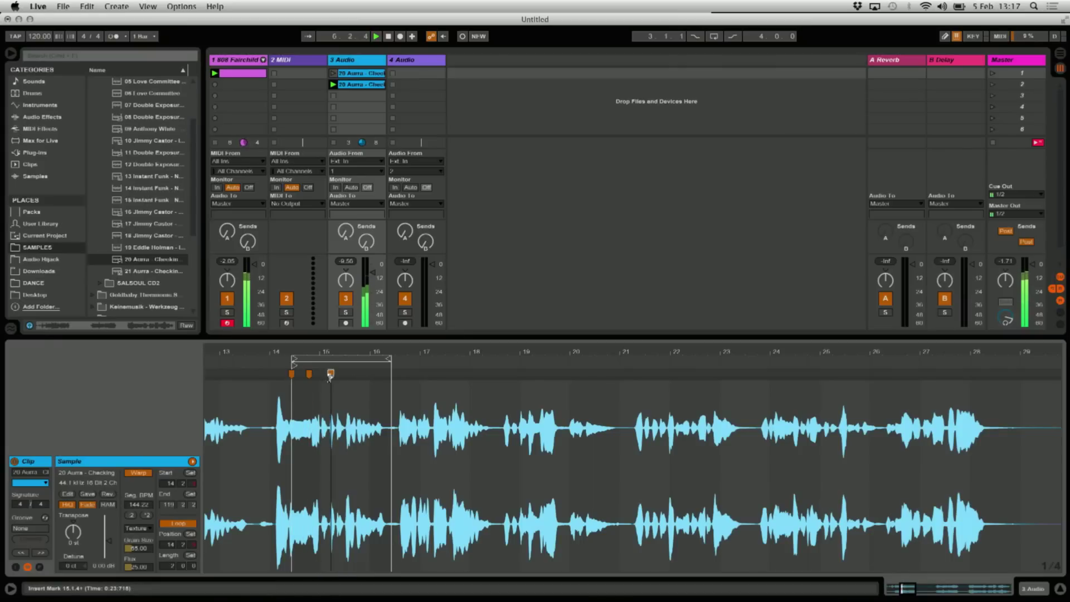
double_click(345, 374)
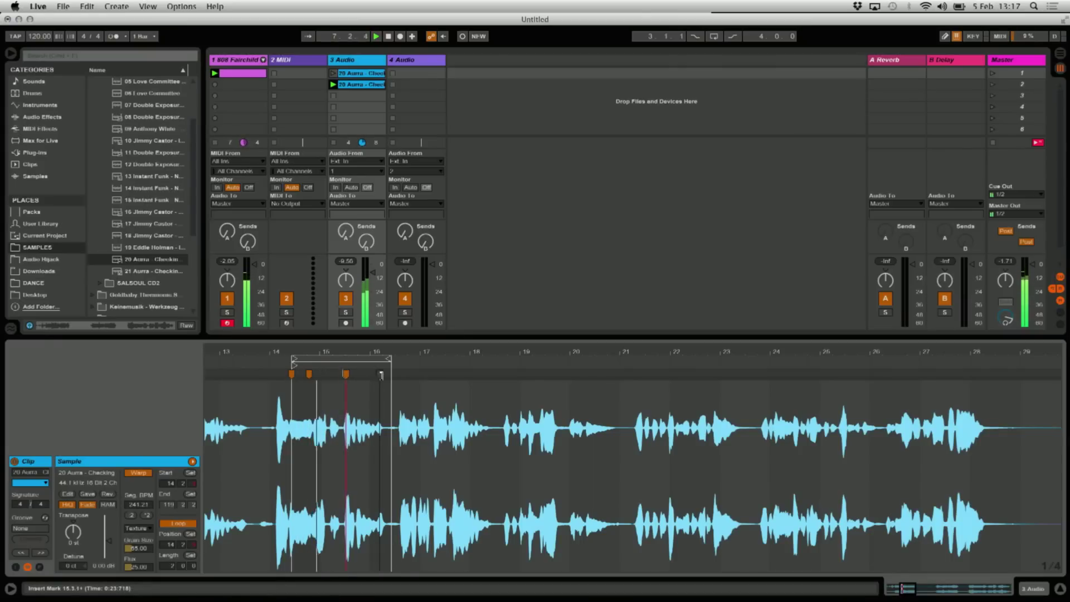
click(346, 373)
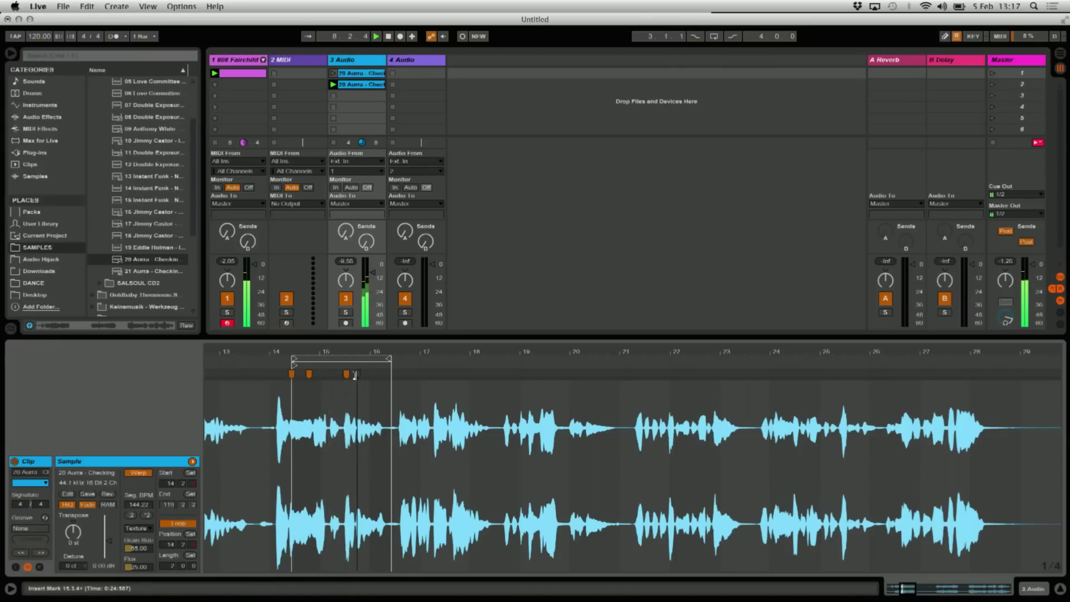
drag(345, 373, 407, 374)
drag(344, 355, 346, 379)
Step: Raise the vocal clip's Texture grain size and set its flux to 37.50
drag(136, 548, 137, 545)
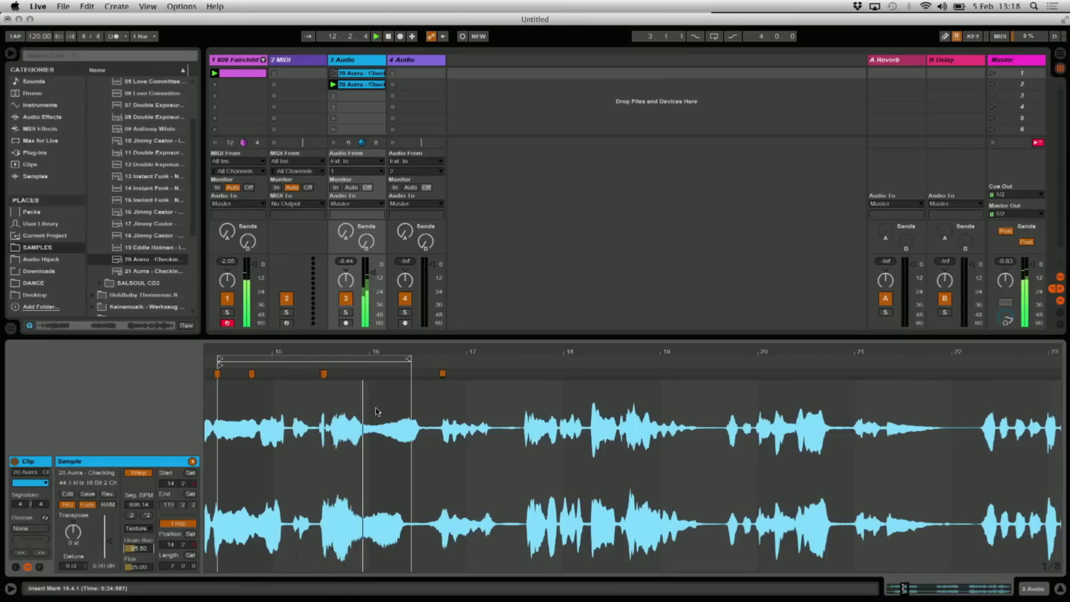
drag(136, 566, 139, 529)
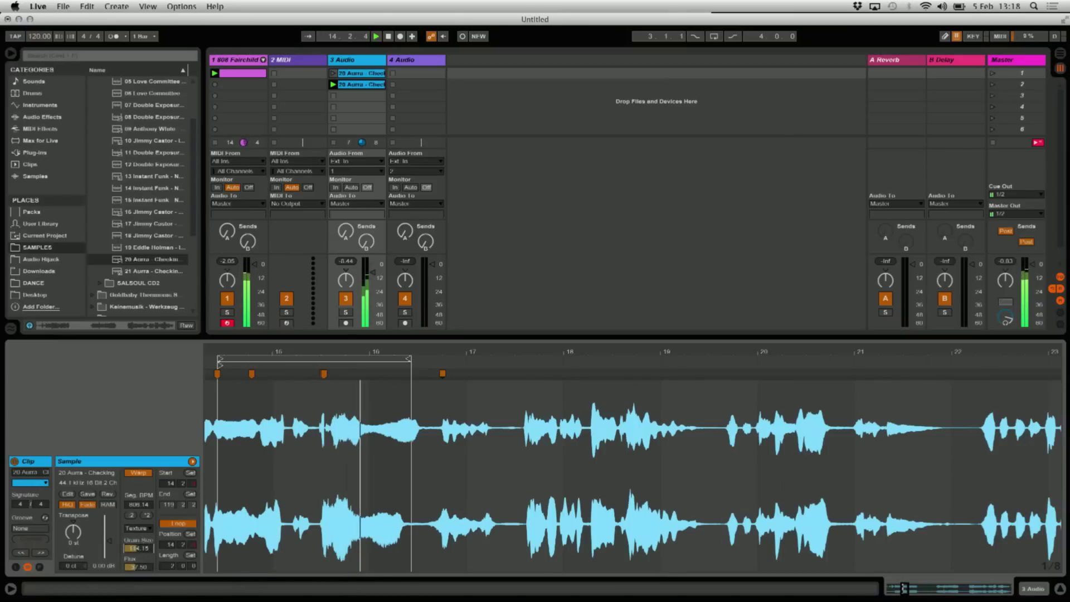
Step: Duplicate the 808 drum clip into the second slot of its track and open the copy
click(243, 74)
key(super+d)
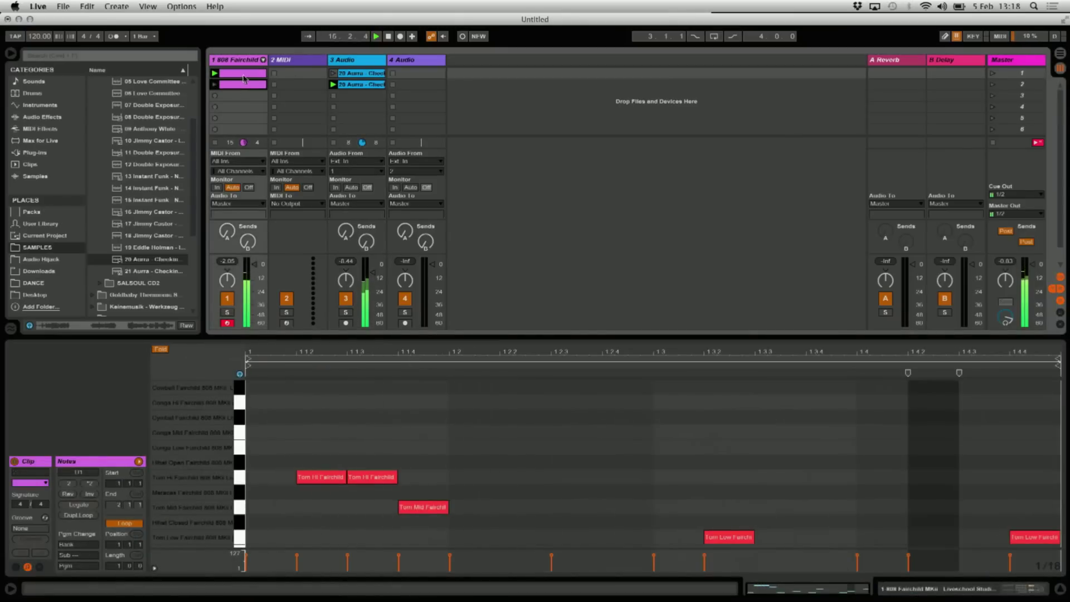
click(238, 86)
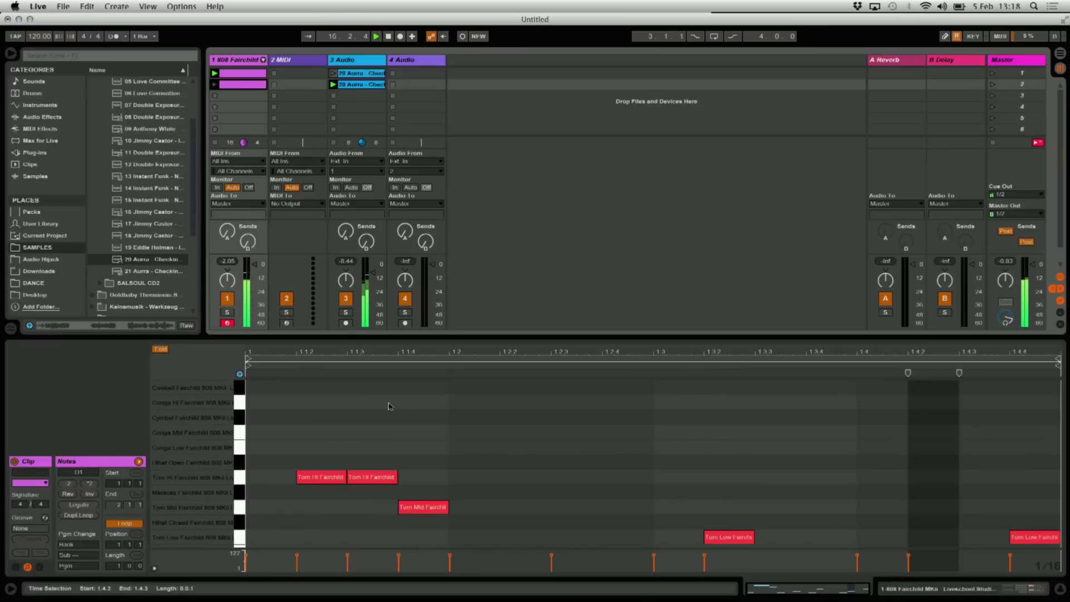
Step: Add closed hi-hat notes at 1.1.2, 1.1.3, 1.2.2, 1.2.3, 1.3.4, 1.4.3 and 1.4.4 in the duplicated drum clip
scroll(390, 412, down, 3)
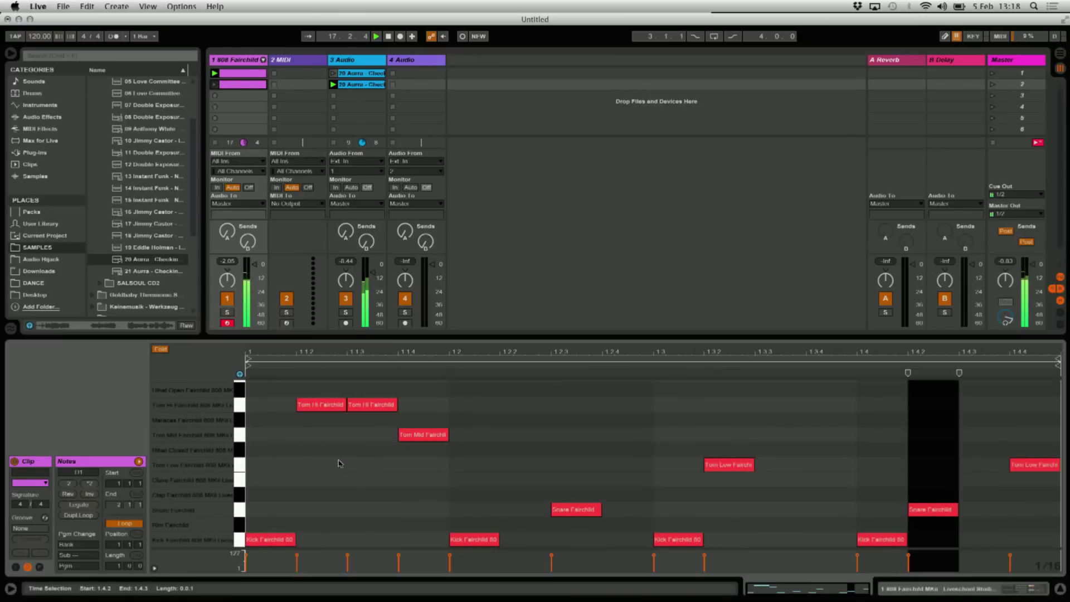
double_click(315, 450)
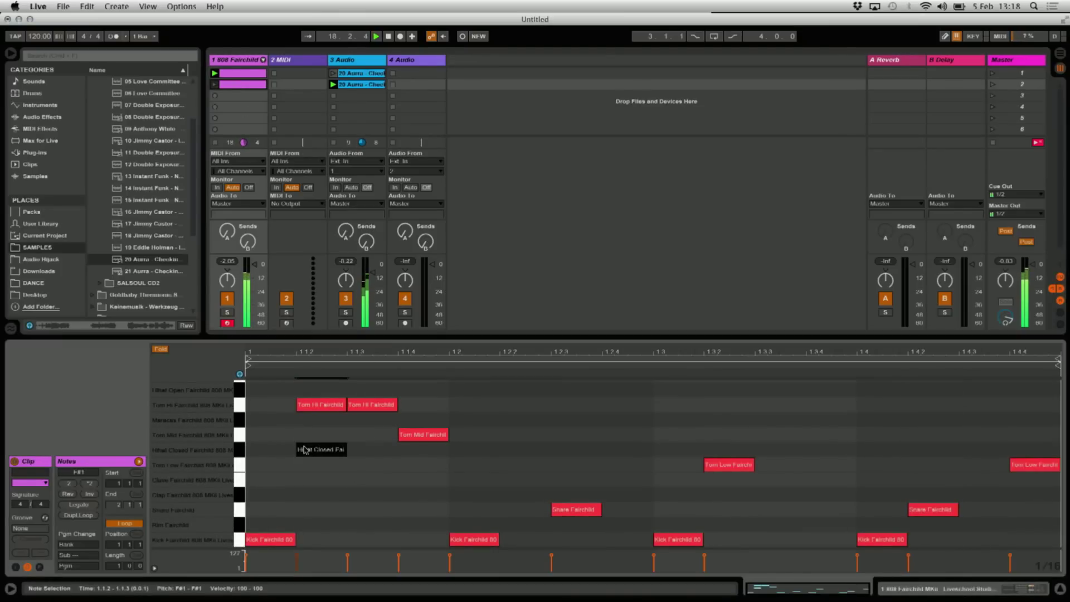
double_click(363, 449)
double_click(539, 450)
double_click(575, 452)
double_click(815, 450)
double_click(984, 450)
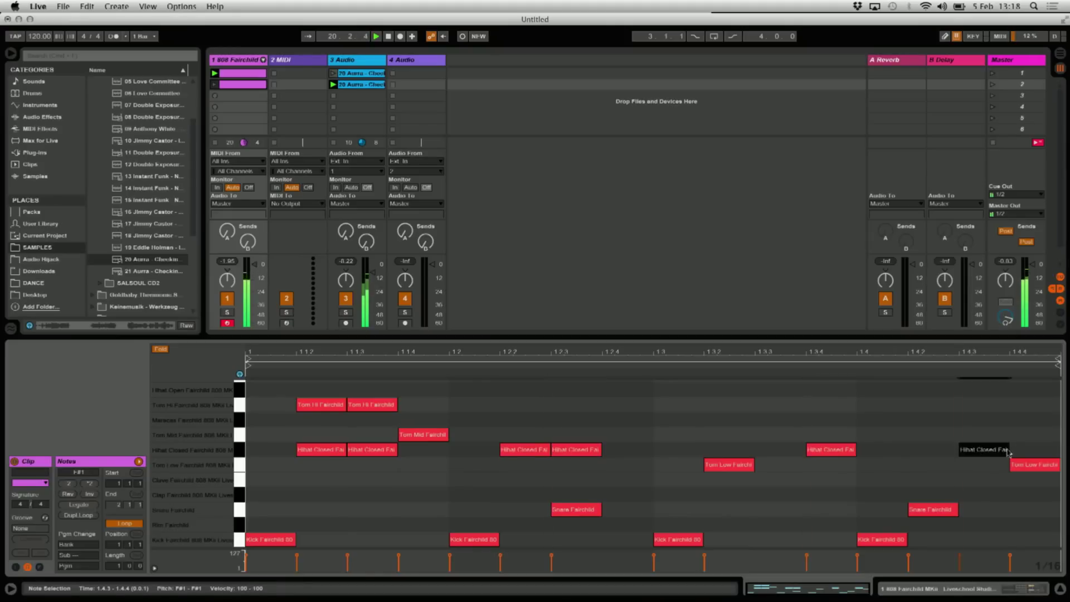
double_click(1034, 449)
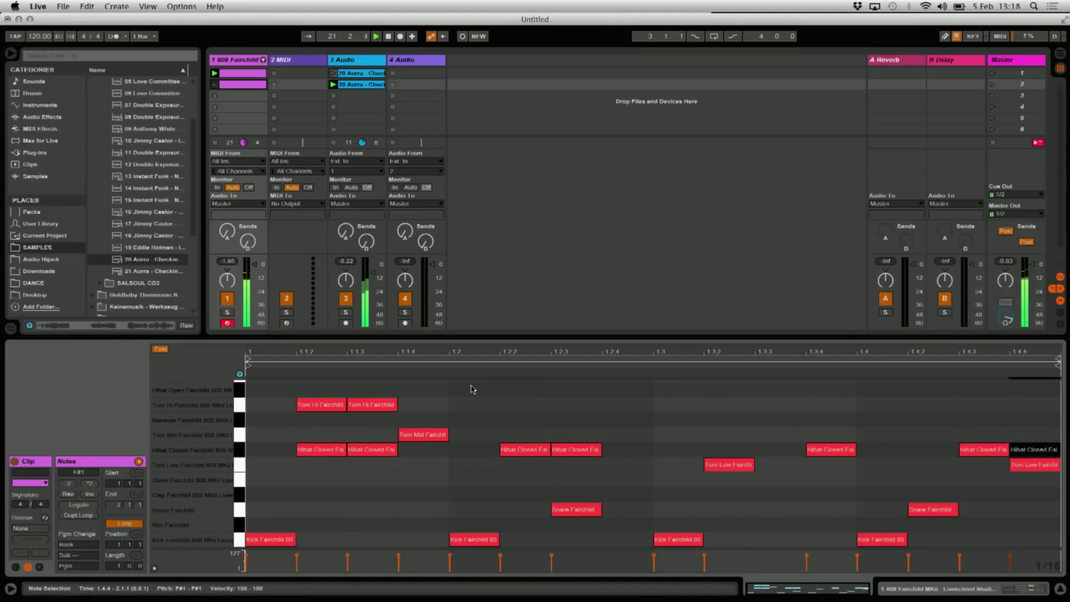
Step: Launch the duplicated drum clip and add open hi-hat notes at 1.2.4 and 1.4.2
scroll(405, 429, up, 3)
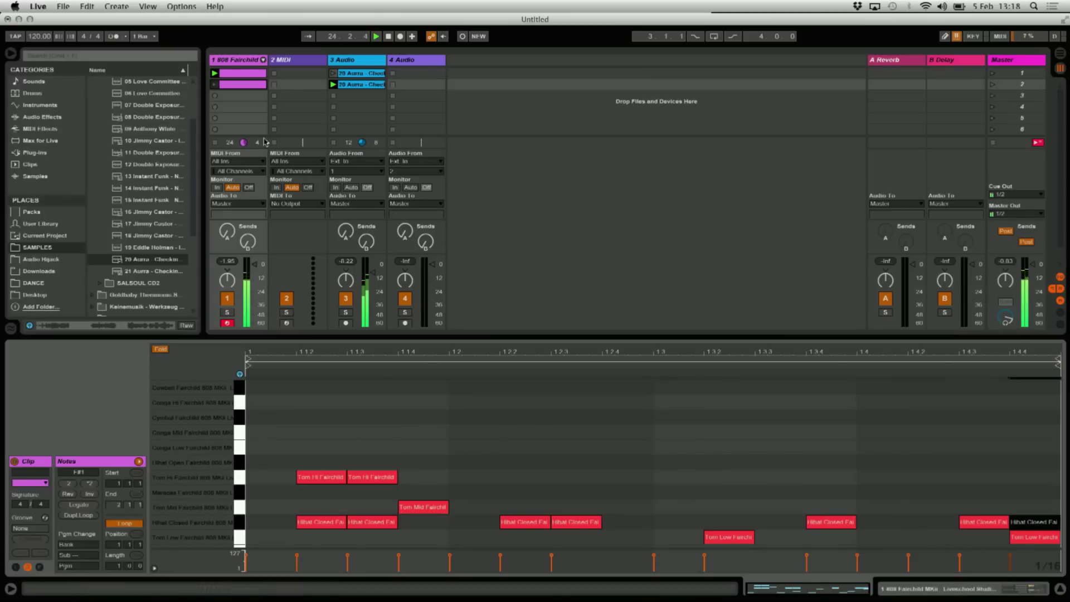
click(215, 85)
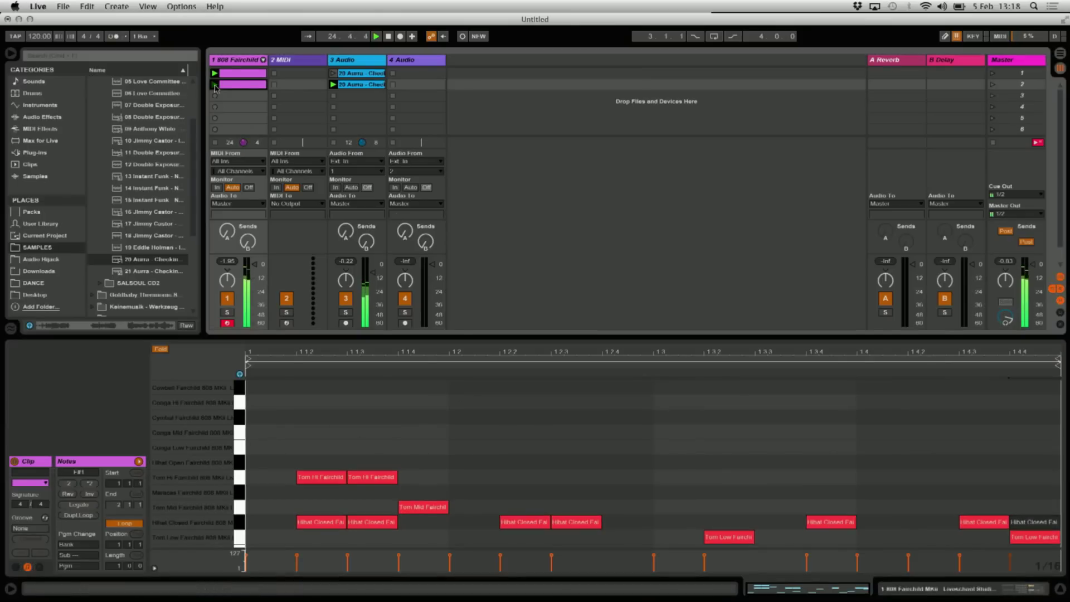
double_click(633, 465)
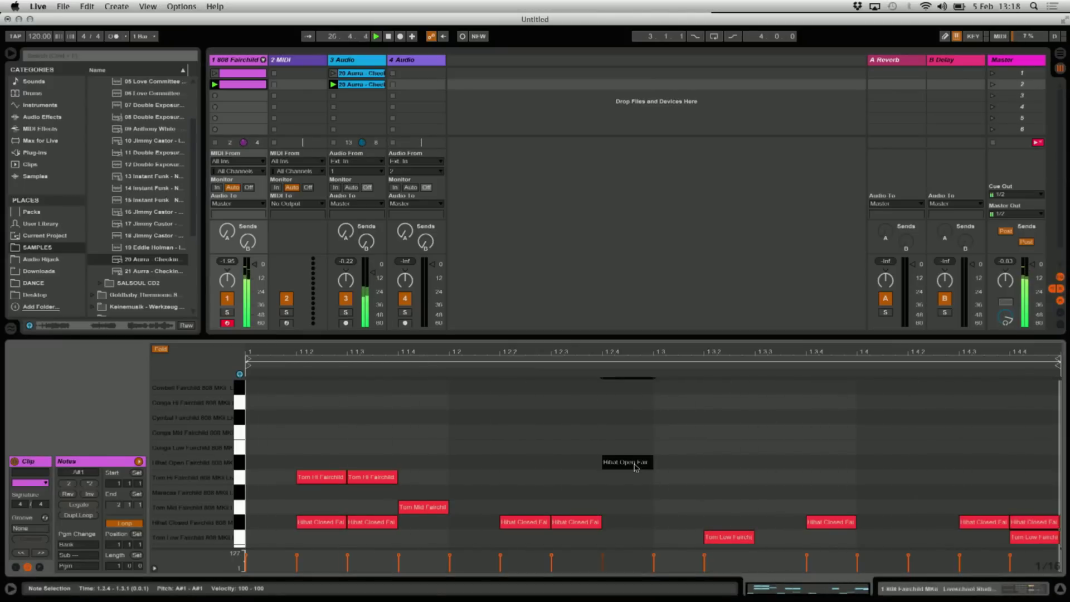
double_click(926, 466)
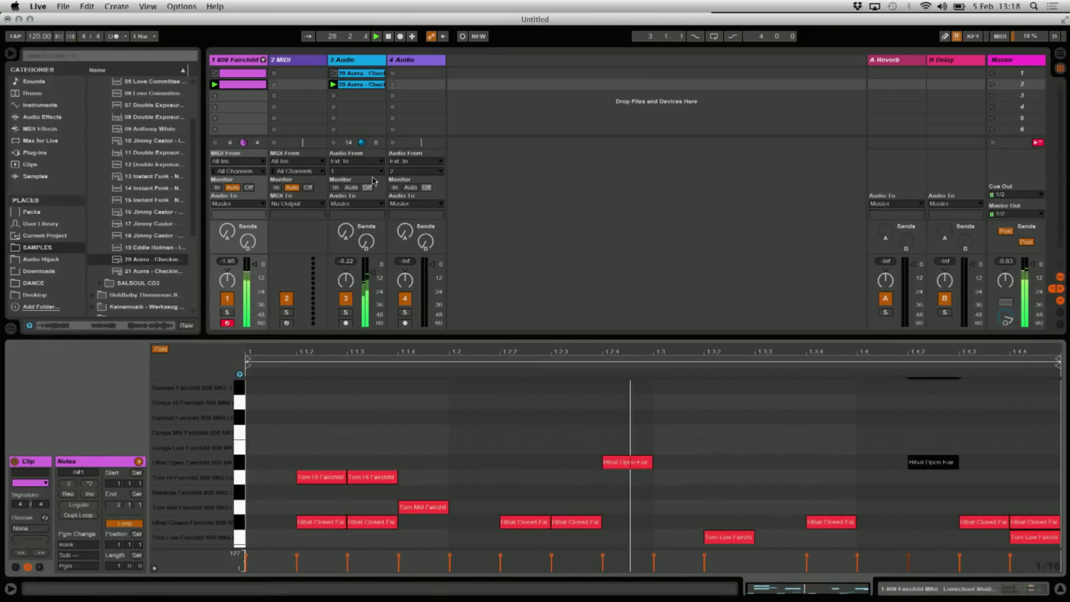
Step: Lower the volume of the vocal audio track slightly
drag(373, 270, 373, 277)
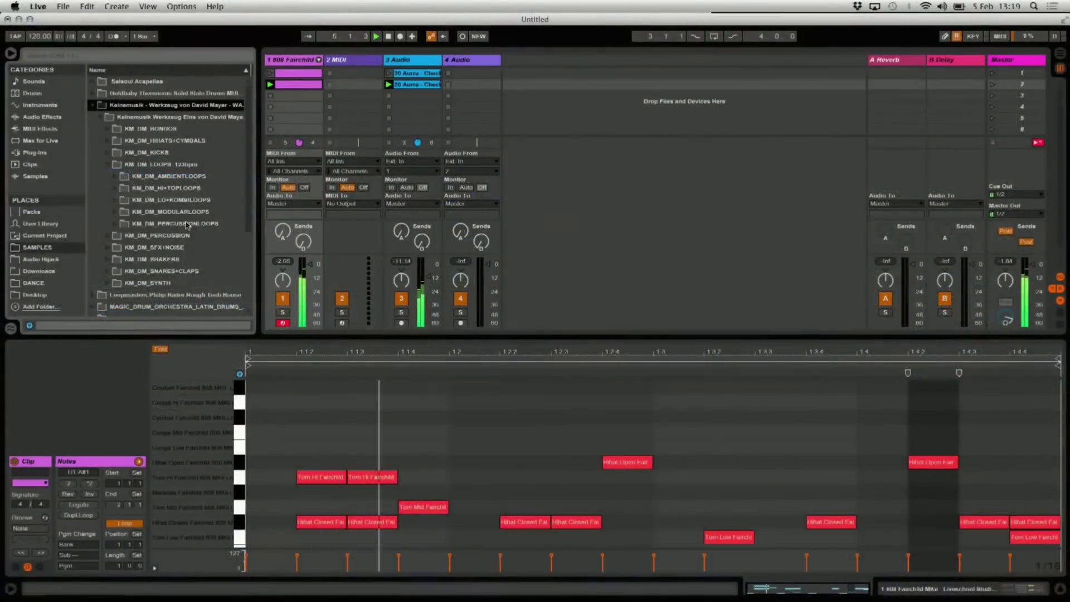
Step: Open the KM_DM_PERCUSSIONLOOPS sample folder and audition several bongo loops, including loops 15, 21 and 27
click(206, 222)
scroll(207, 221, down, 5)
click(206, 218)
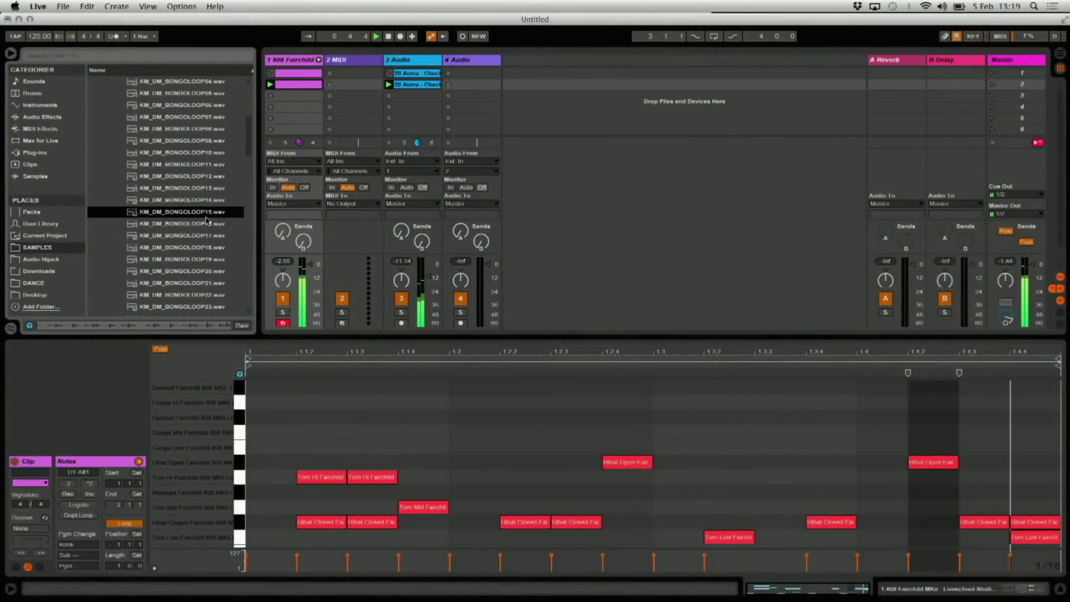
click(201, 284)
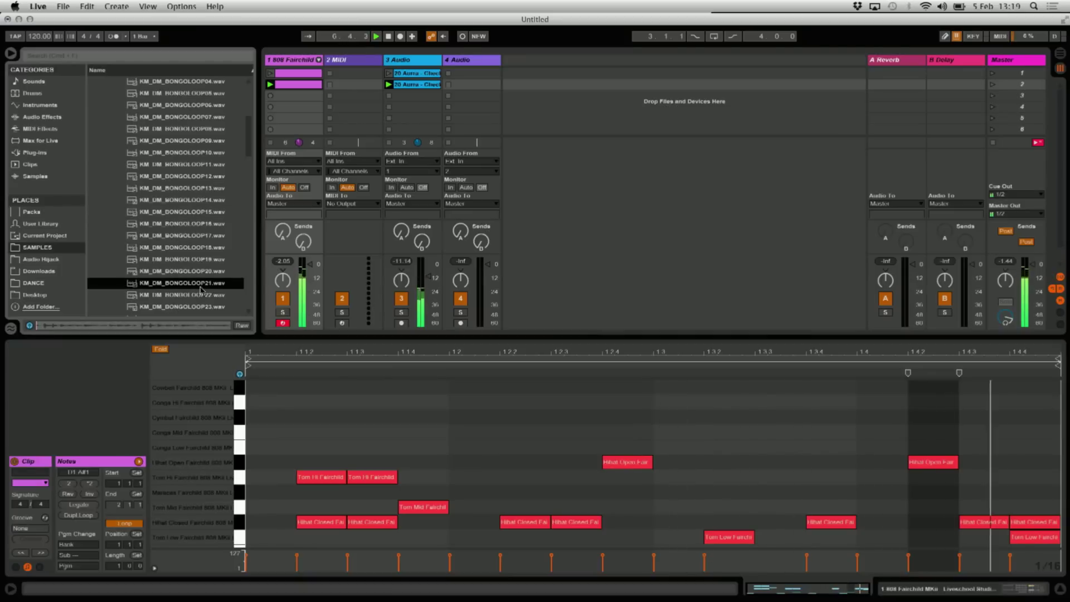
scroll(201, 287, down, 5)
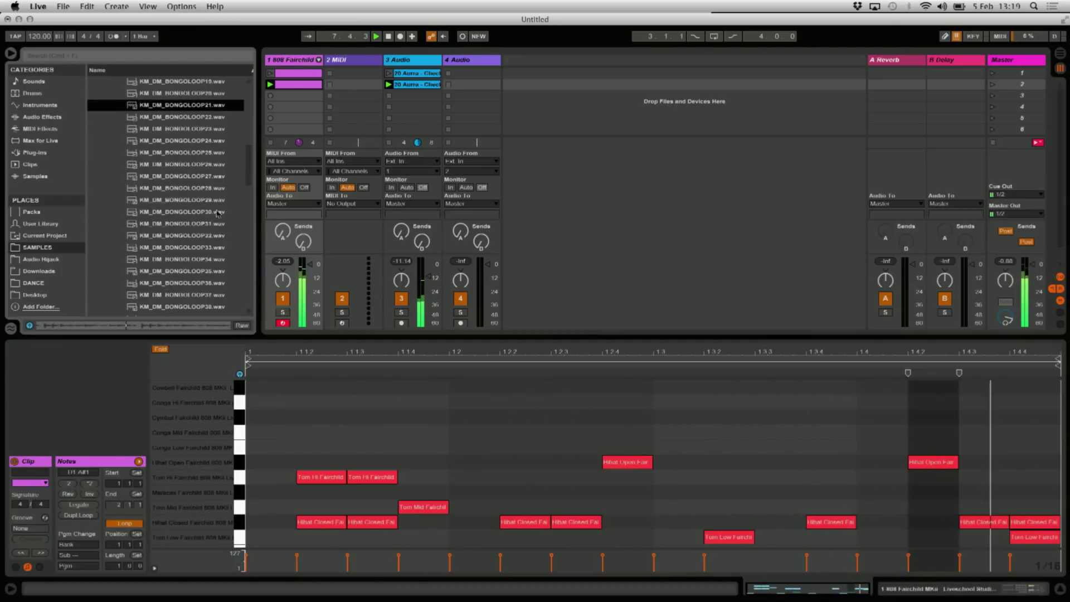
click(199, 177)
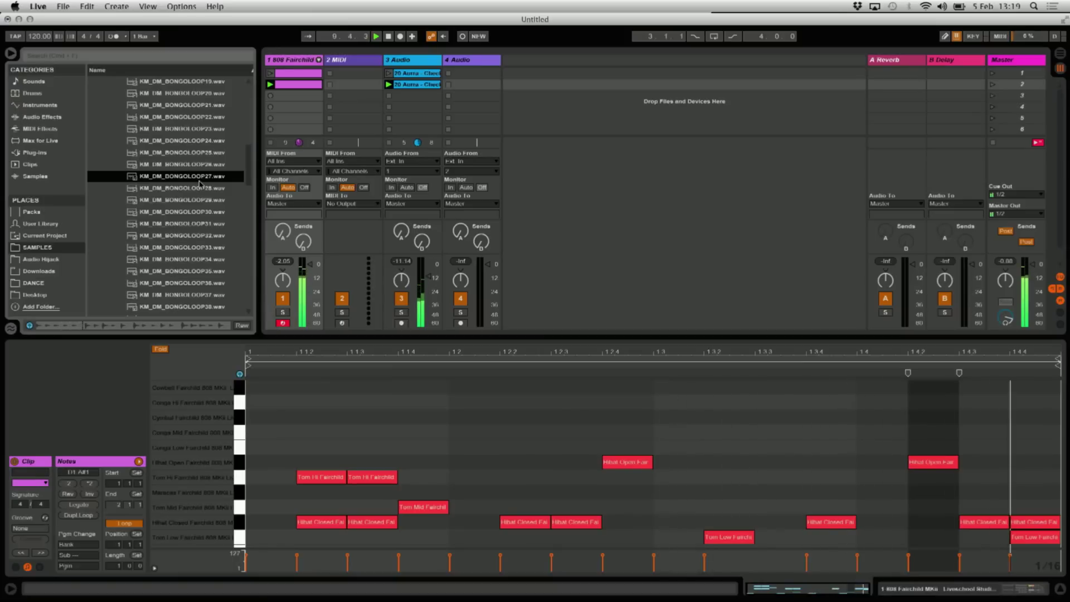
click(200, 187)
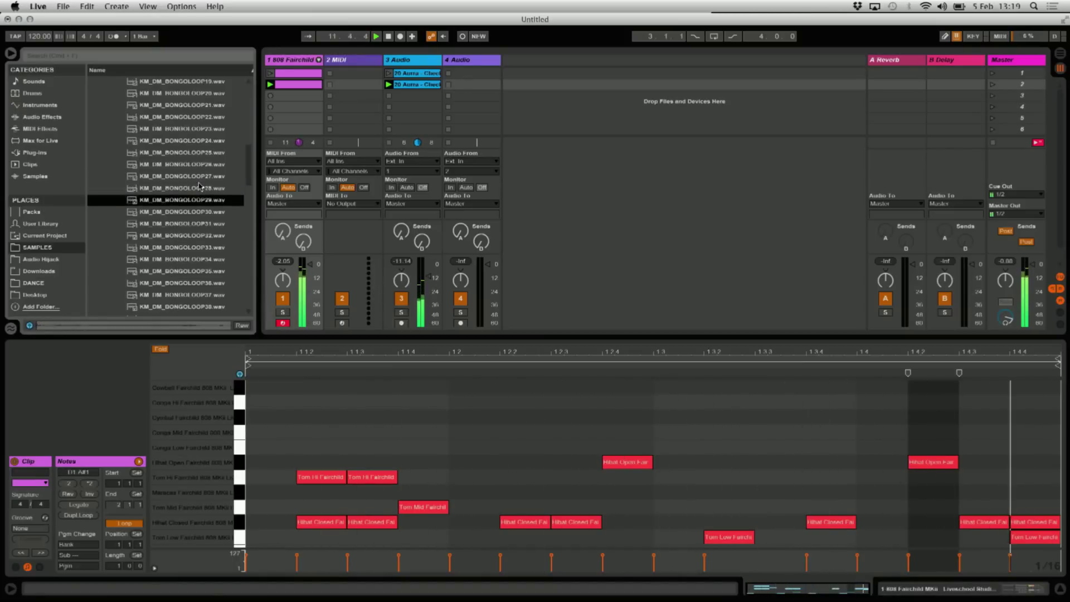
scroll(217, 195, up, 5)
scroll(216, 195, down, 5)
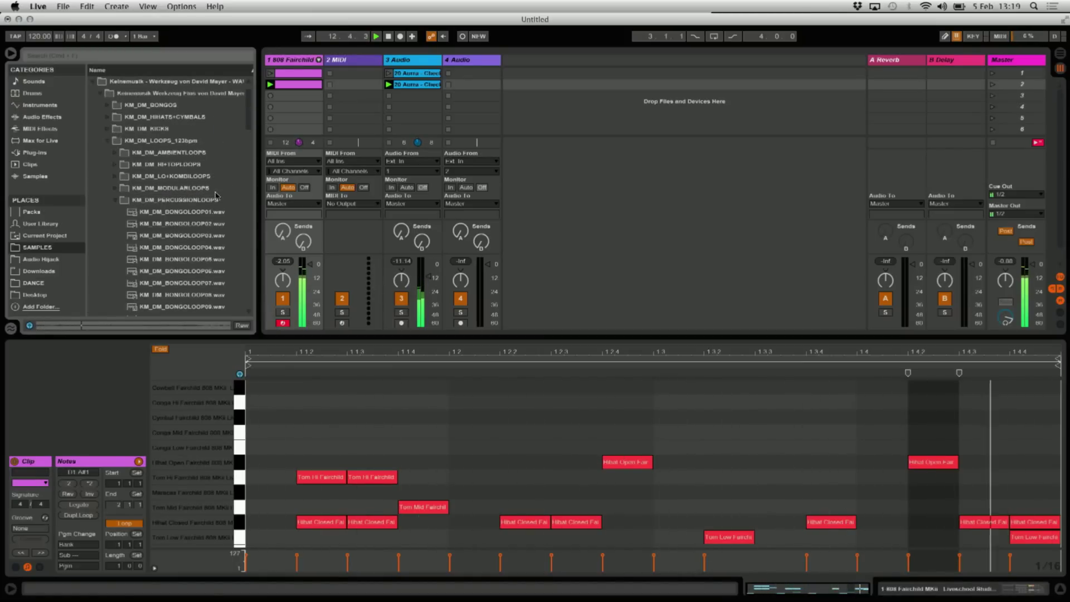
Step: Audition KM_DM_PERCLOOP21 and KM_DM_PERCLOOP27, and place KM_DM_PERCLOOP27.wav in the first slot of audio track 4
key(Down)
scroll(197, 199, down, 6)
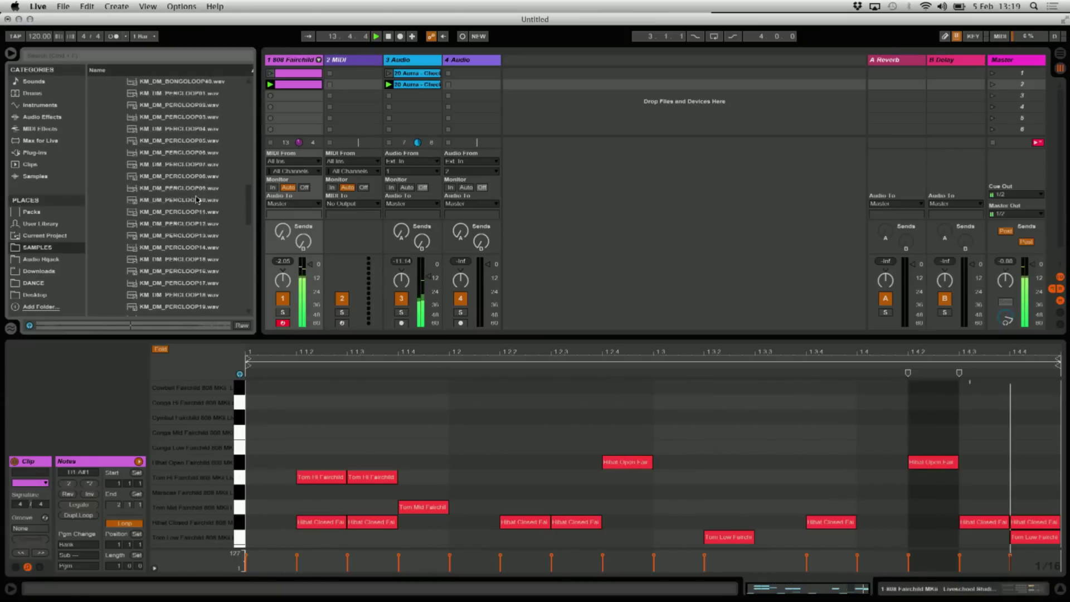
scroll(182, 171, down, 4)
click(183, 170)
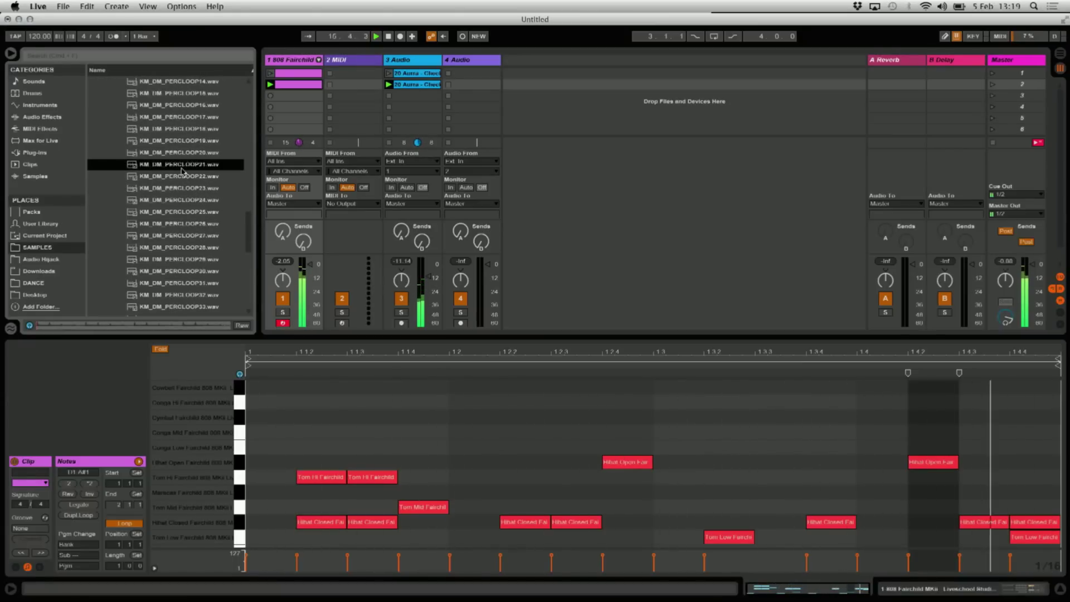
click(194, 236)
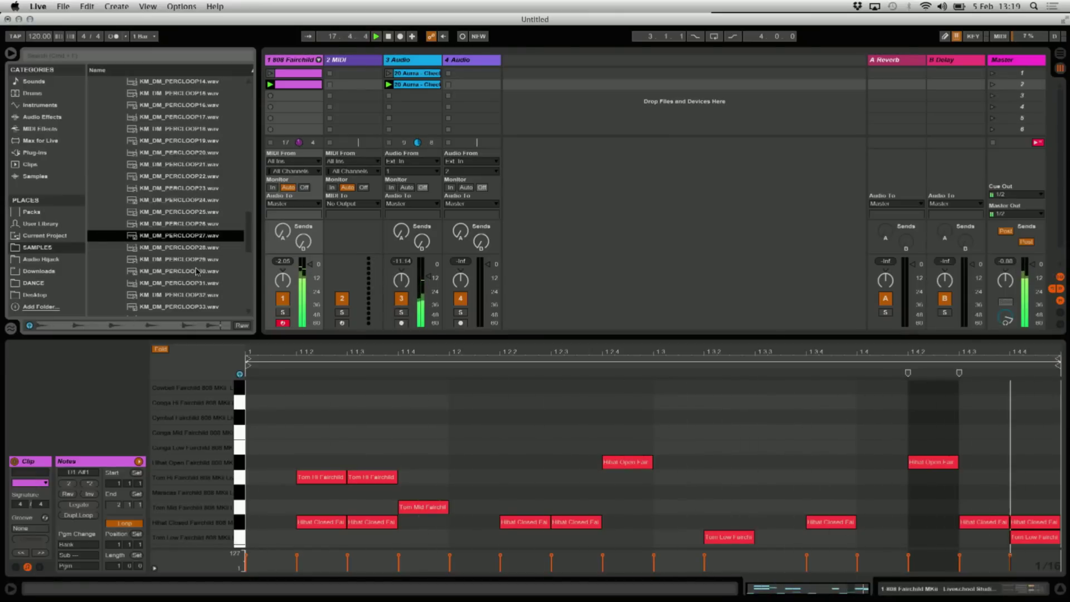
drag(189, 241, 446, 77)
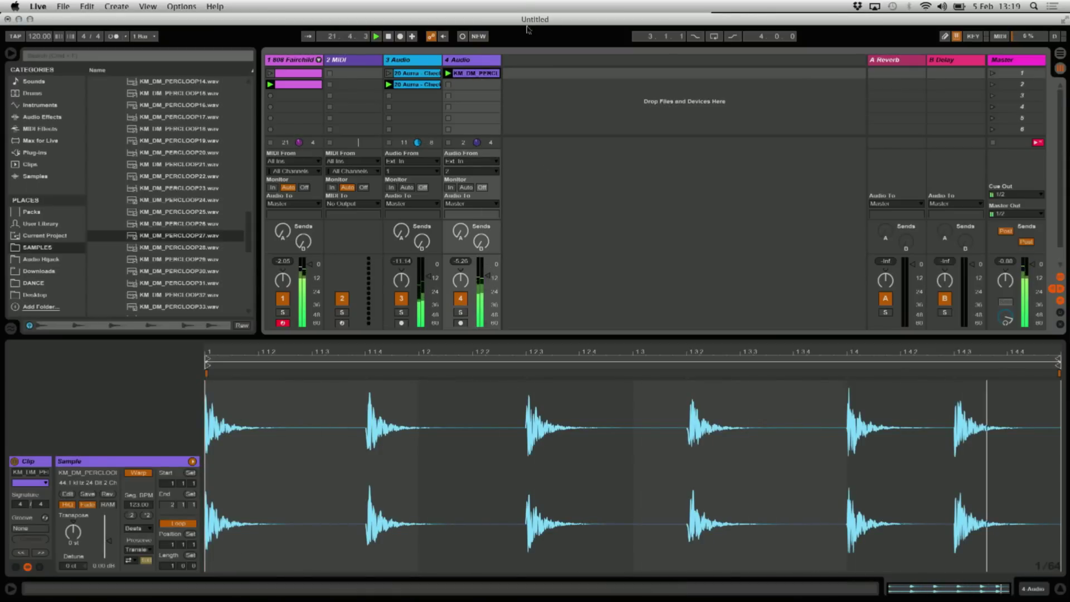
Step: Duplicate the percussion loop clip twice into the slots below it on track 4
key(super+d)
key(super+d)
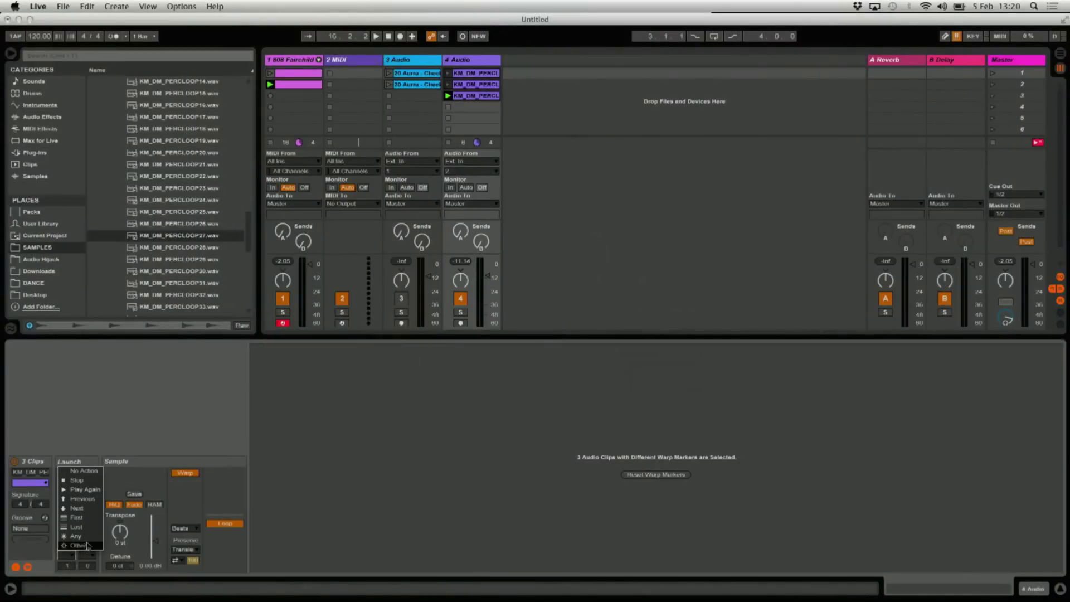
Step: Set the follow action of the three selected percussion clips to Other and launch the second clip
click(86, 545)
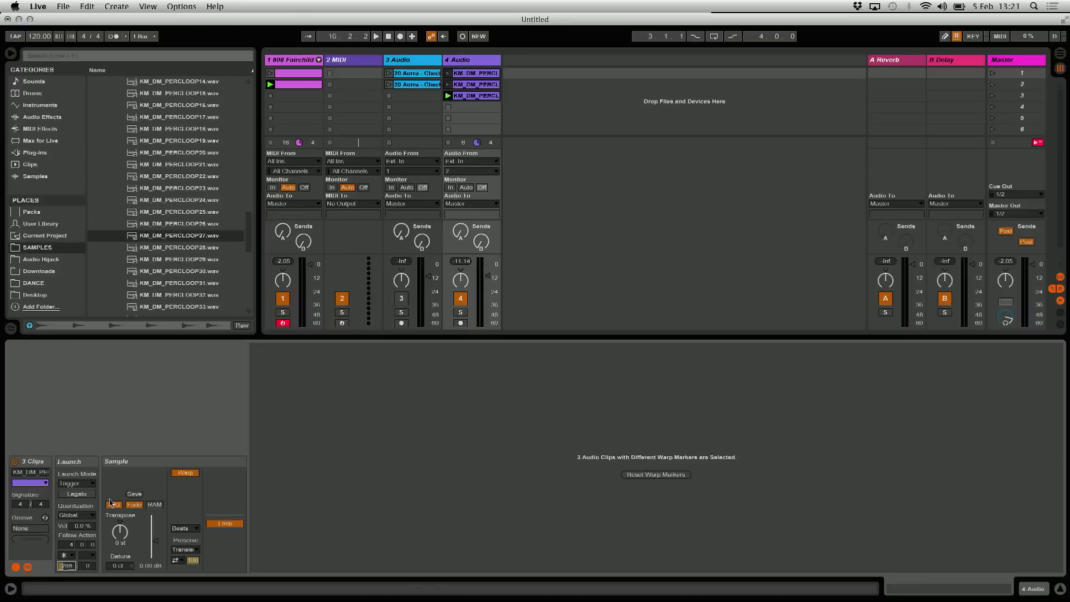
click(448, 85)
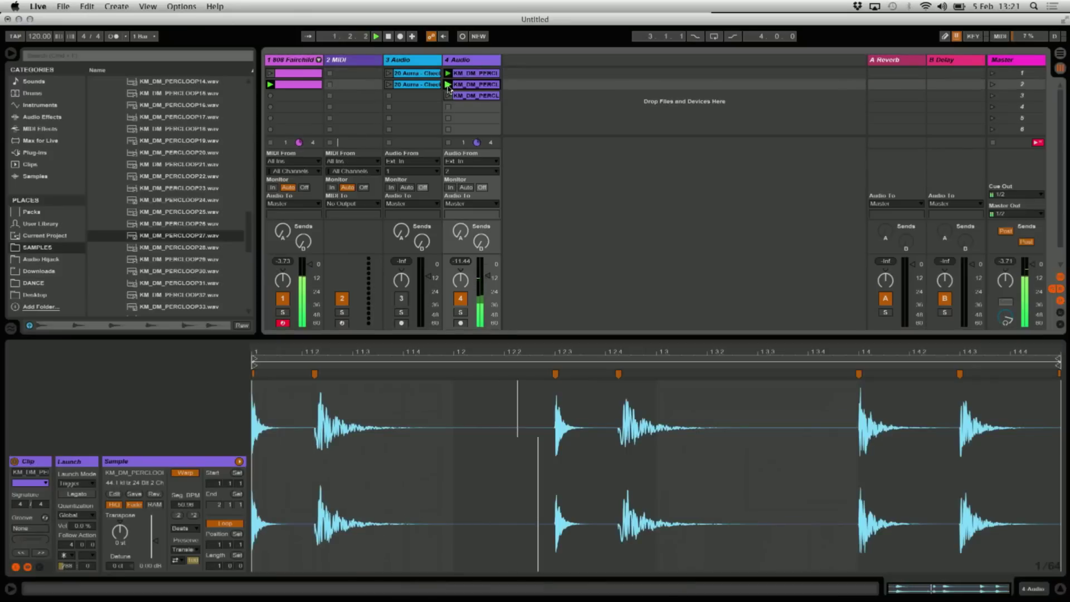